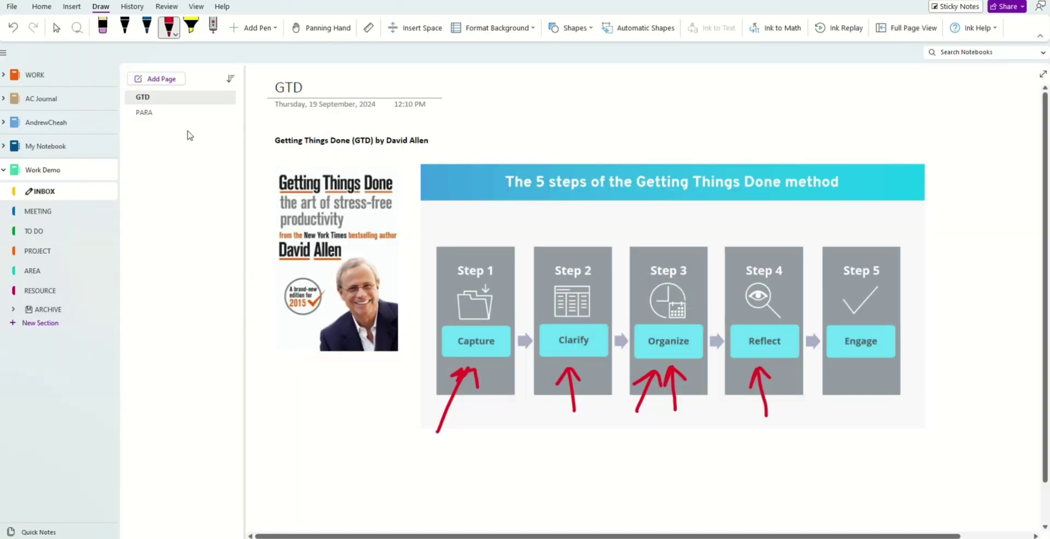
Step: On the PARA page, write red numbers 1, 2, 3, 4 above Projects, Areas, Resources and Archives
click(174, 114)
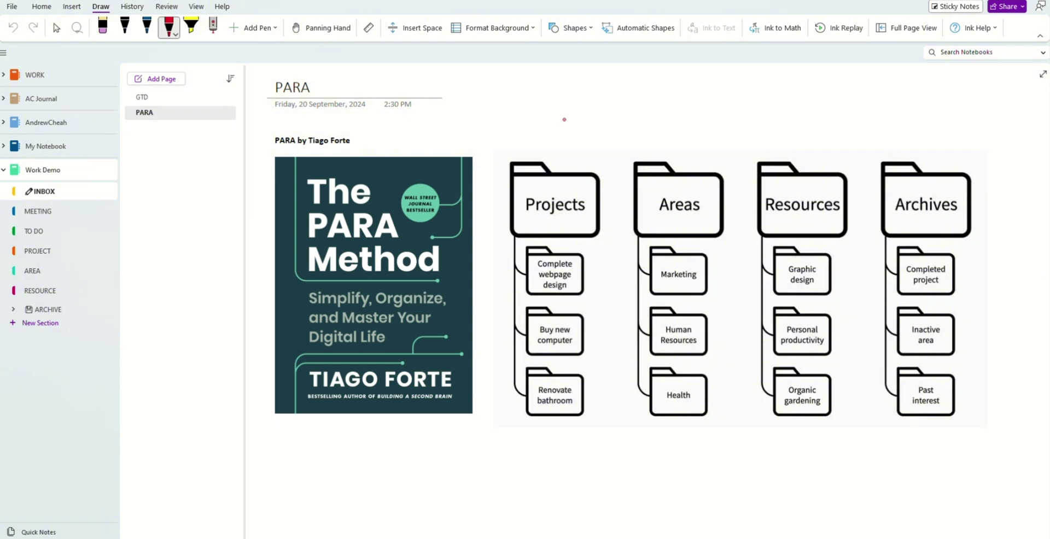
drag(563, 119, 565, 136)
drag(676, 121, 699, 140)
mouse_move(797, 120)
mouse_down()
mouse_move(809, 144)
mouse_move(802, 150)
mouse_up()
mouse_move(915, 127)
mouse_down()
mouse_move(916, 146)
mouse_move(941, 140)
mouse_move(930, 156)
mouse_up()
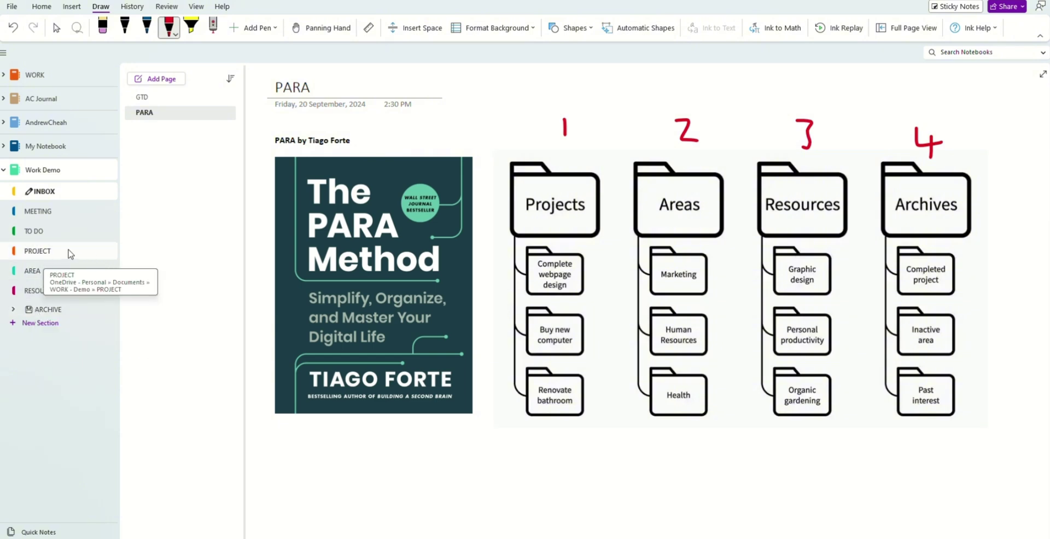
Step: Browse the AREA, INBOX and PROJECT sections, then open AREA's Warehouse Expansion page
click(40, 272)
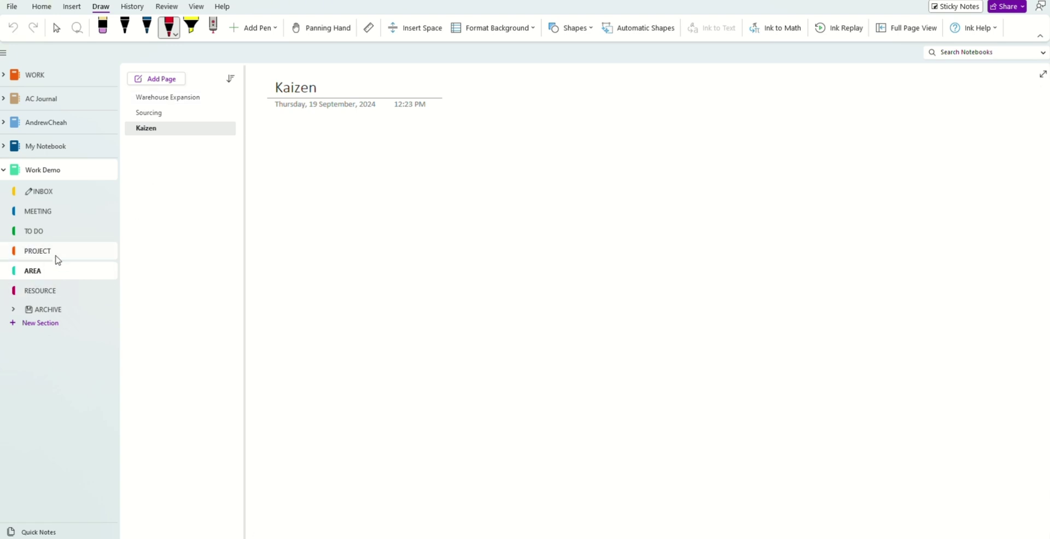
click(55, 192)
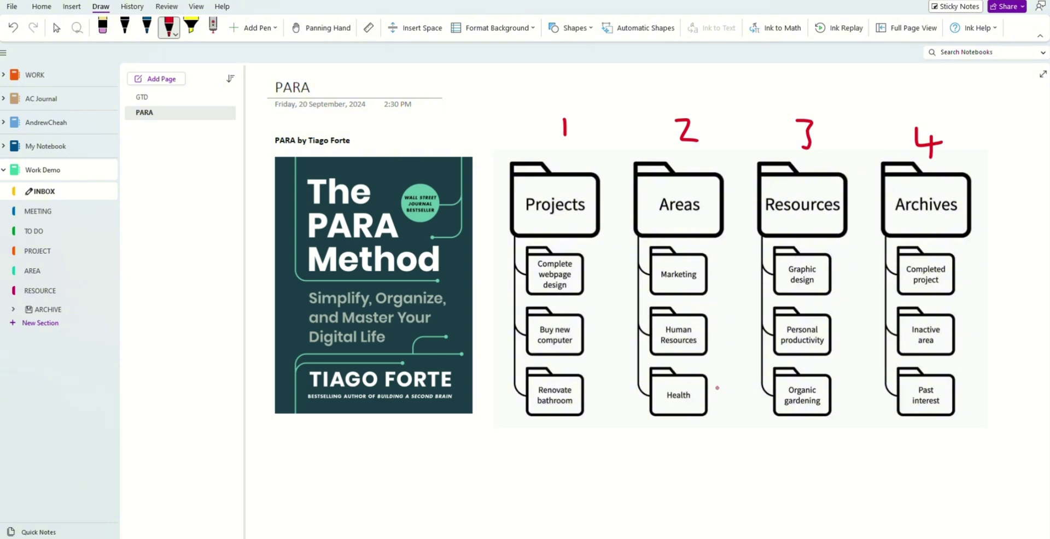
click(48, 253)
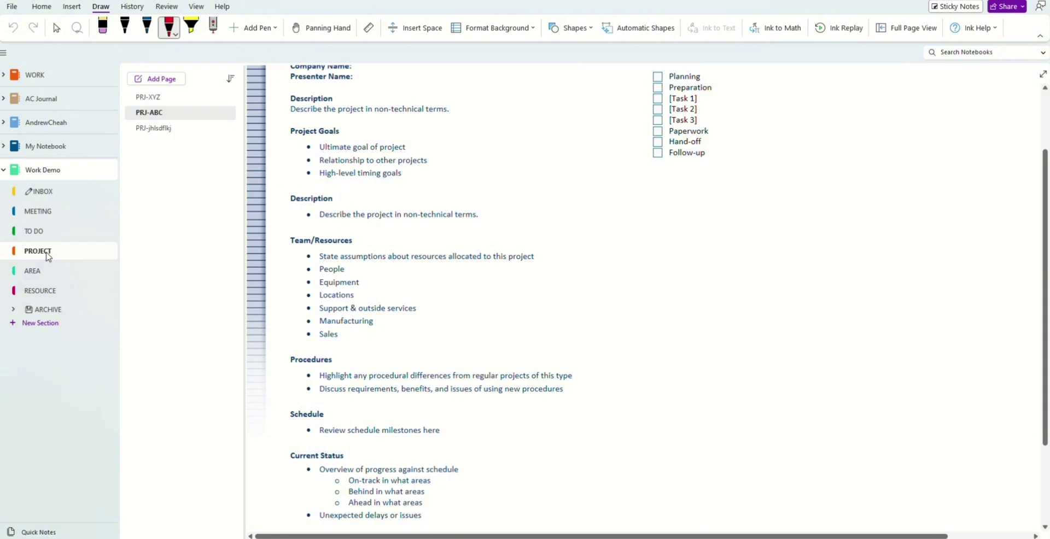
click(35, 273)
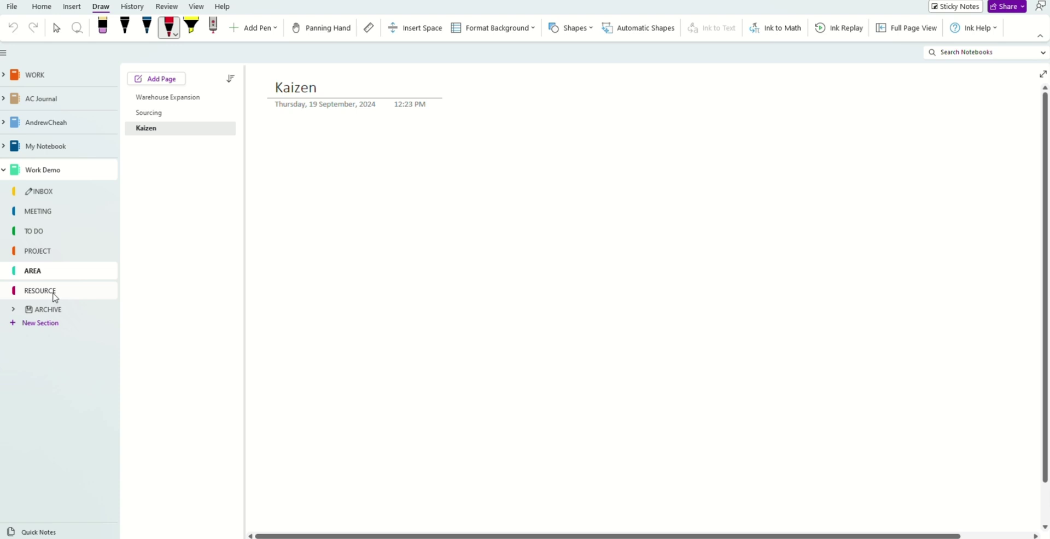
click(195, 105)
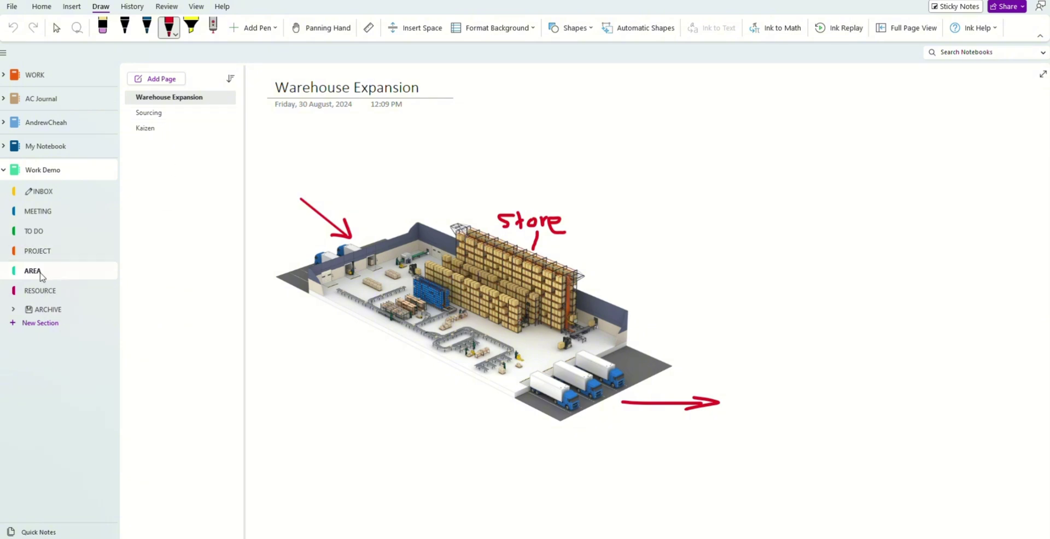
Step: Dismiss AREA's section menu, expand the ARCHIVE section group and open the RESOURCE section
right_click(40, 274)
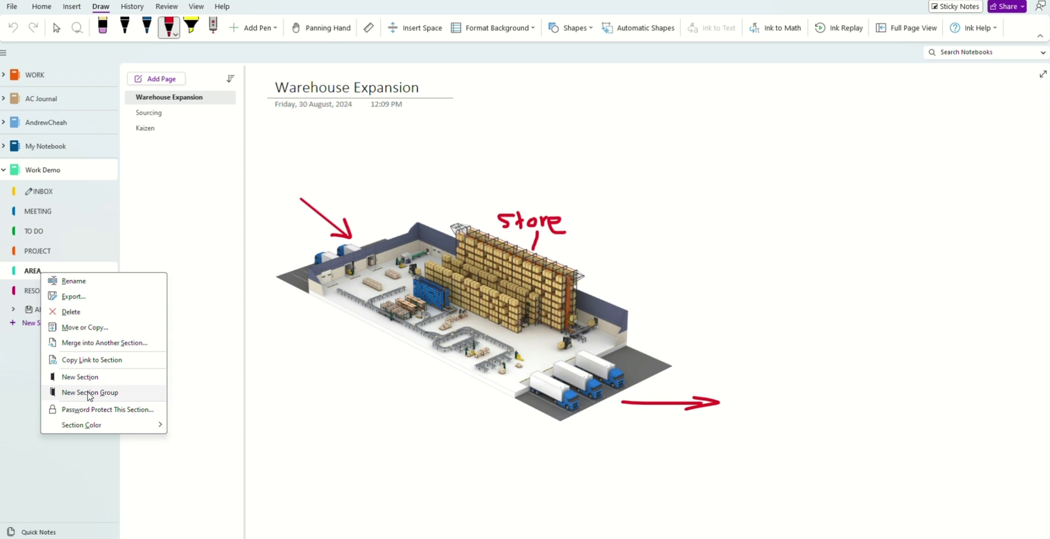
click(168, 248)
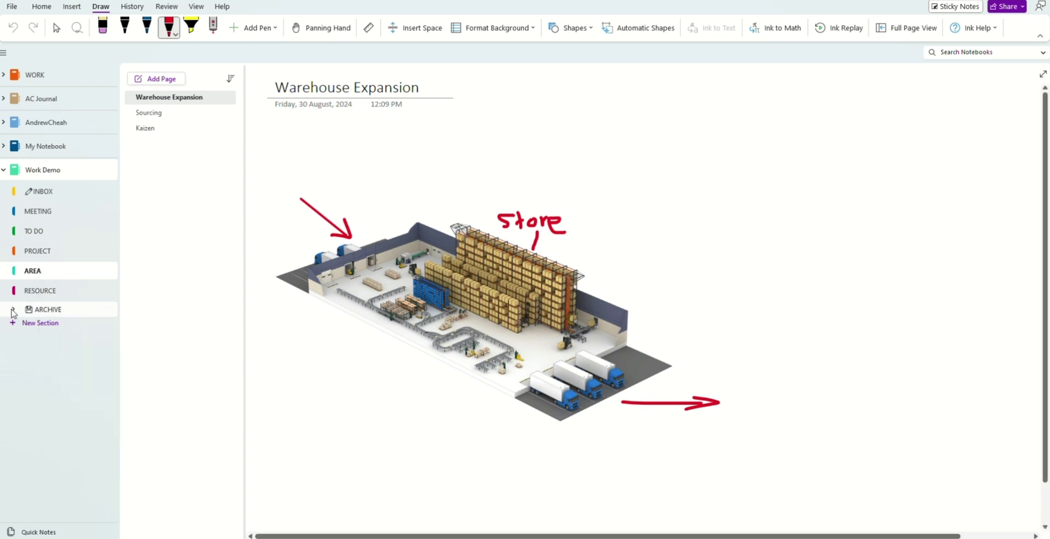
click(13, 310)
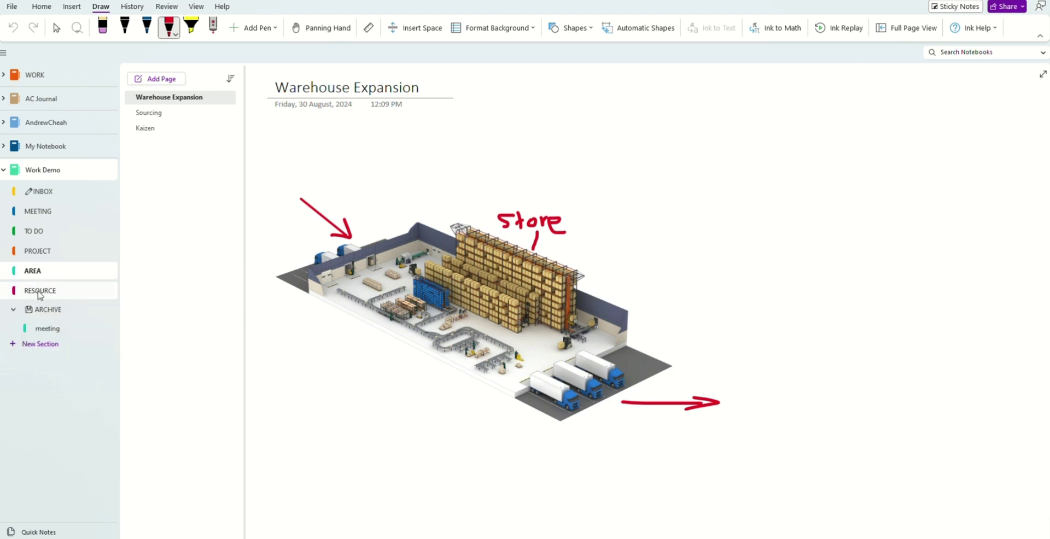
click(40, 292)
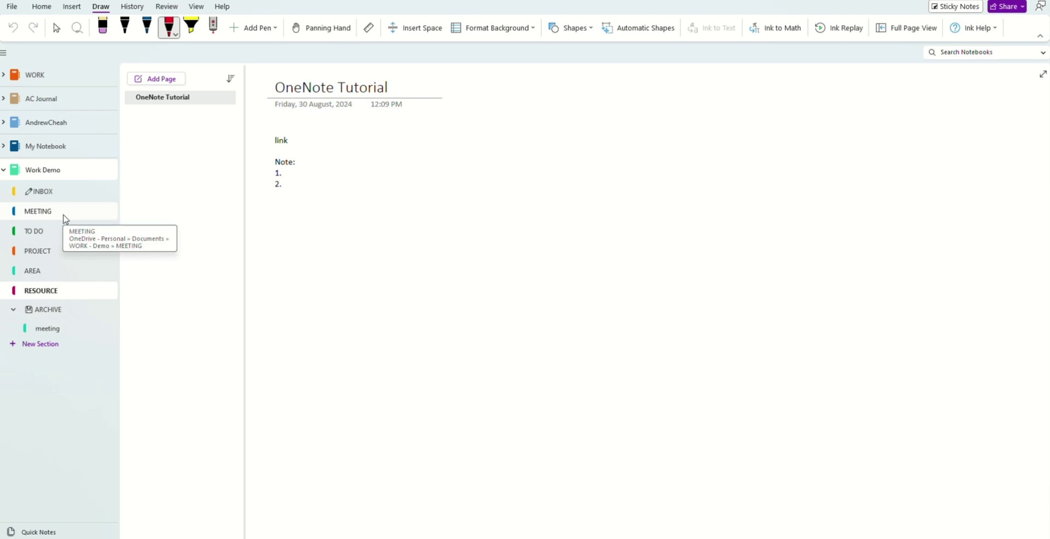
Step: Add a new page titled 'old meetings' to the MEETING section
click(36, 333)
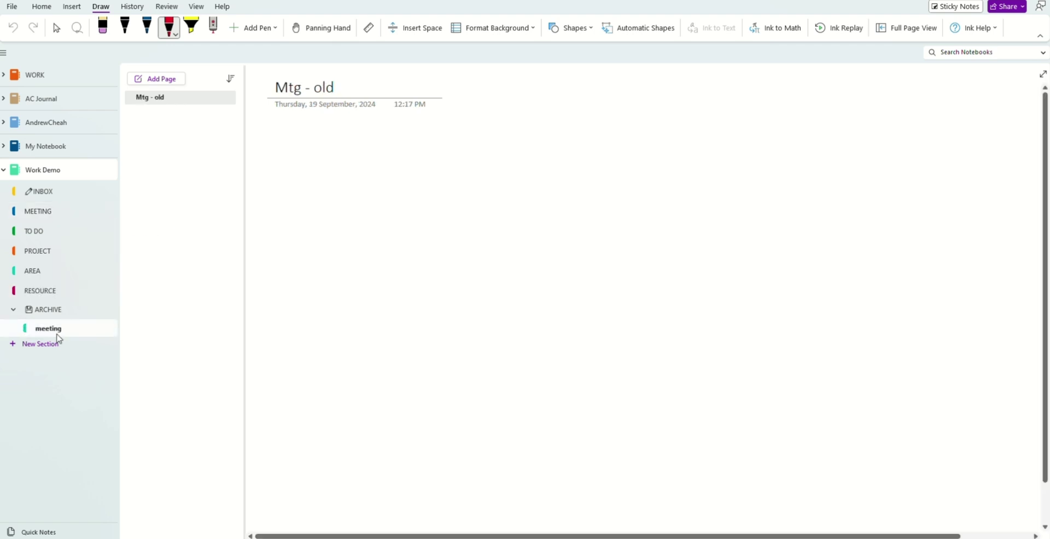
click(57, 214)
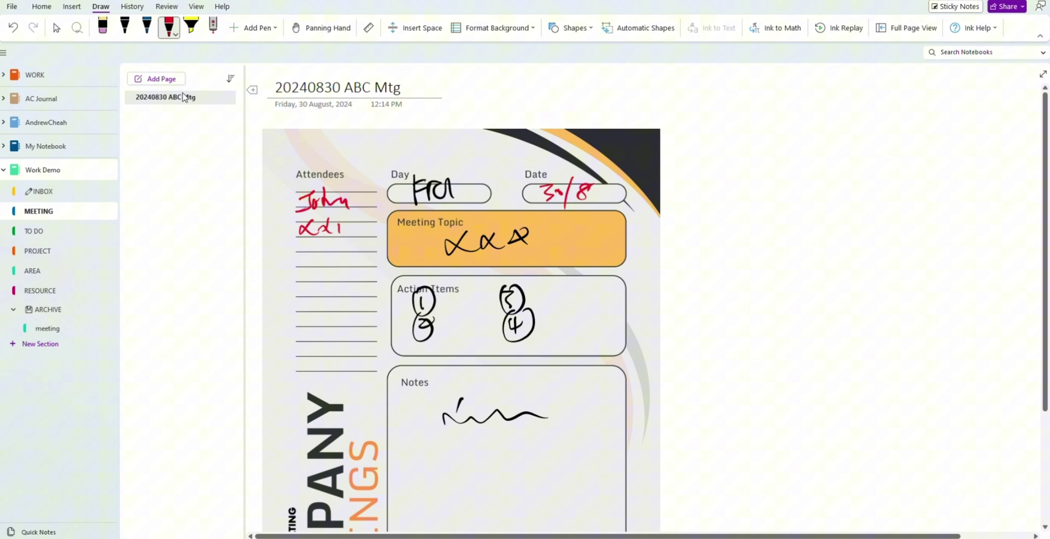
click(164, 78)
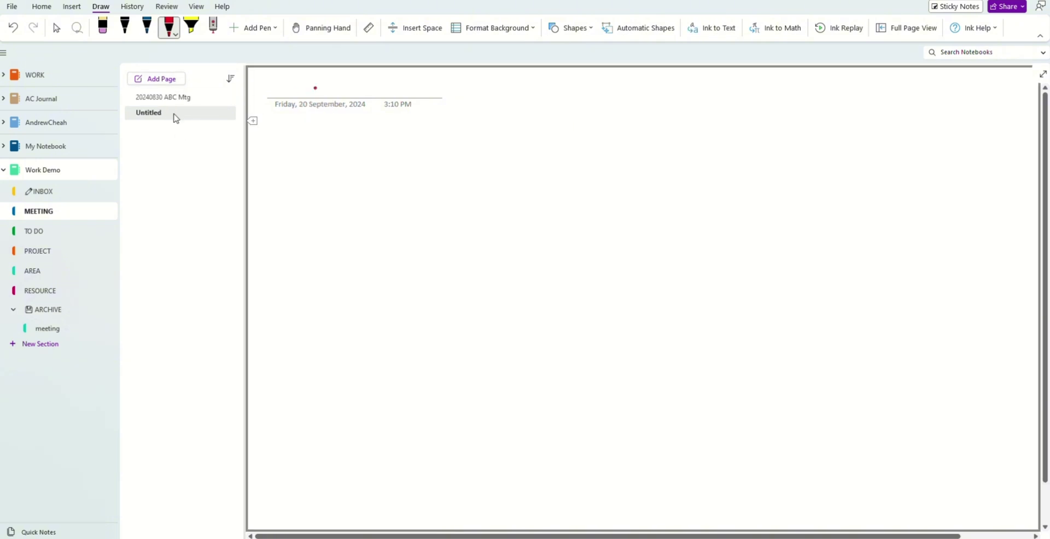
click(56, 28)
click(340, 87)
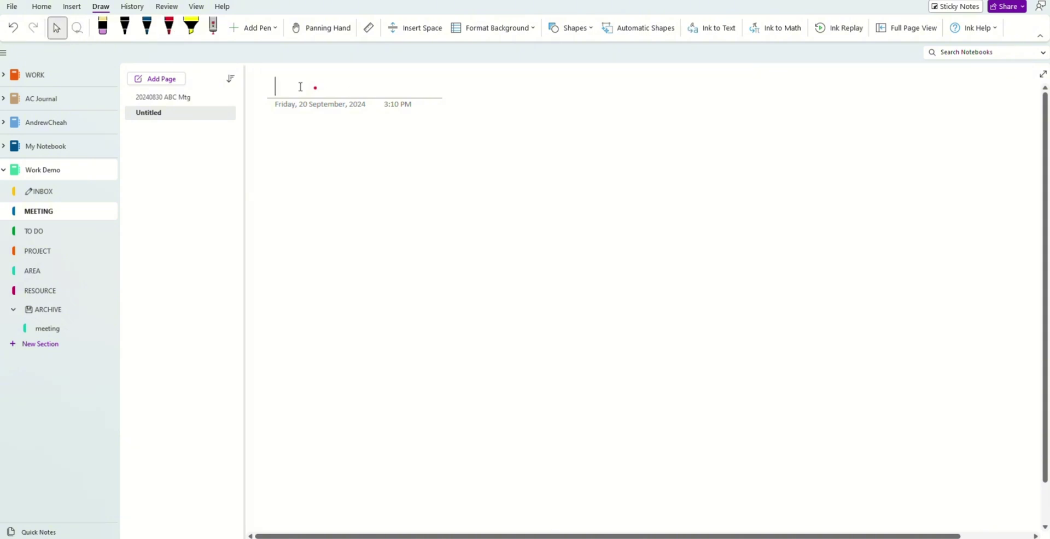
text(old)
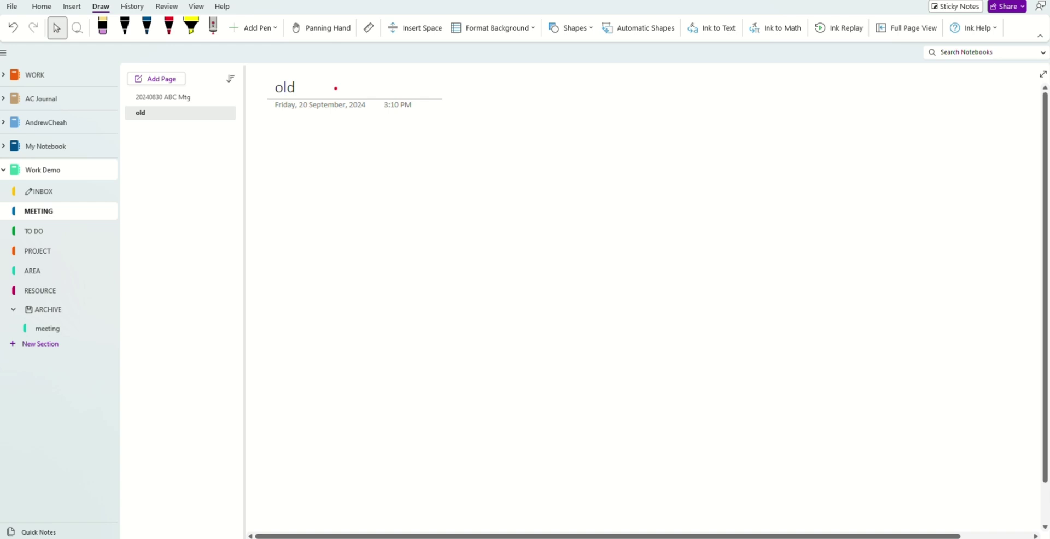
text( meetings)
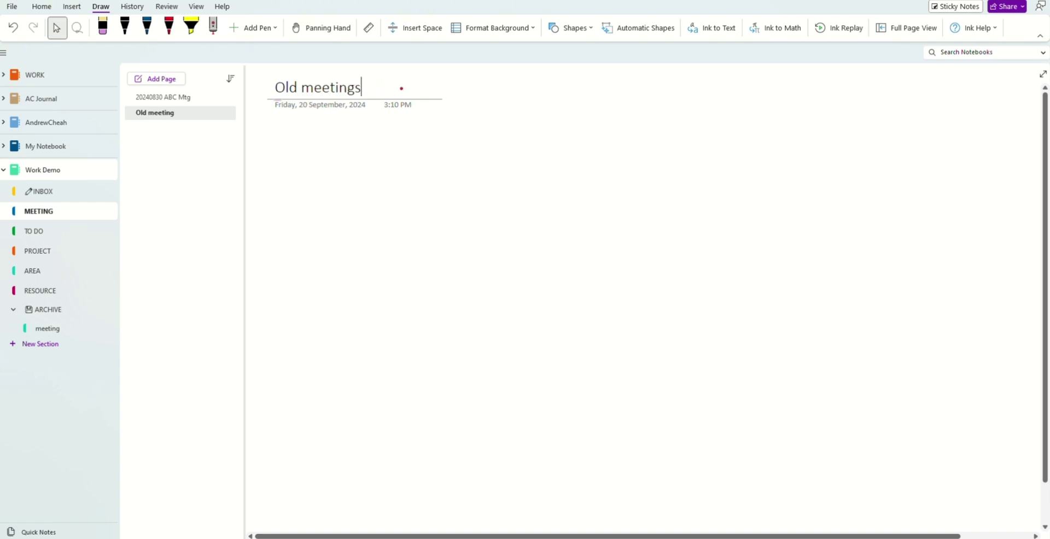
key(Return)
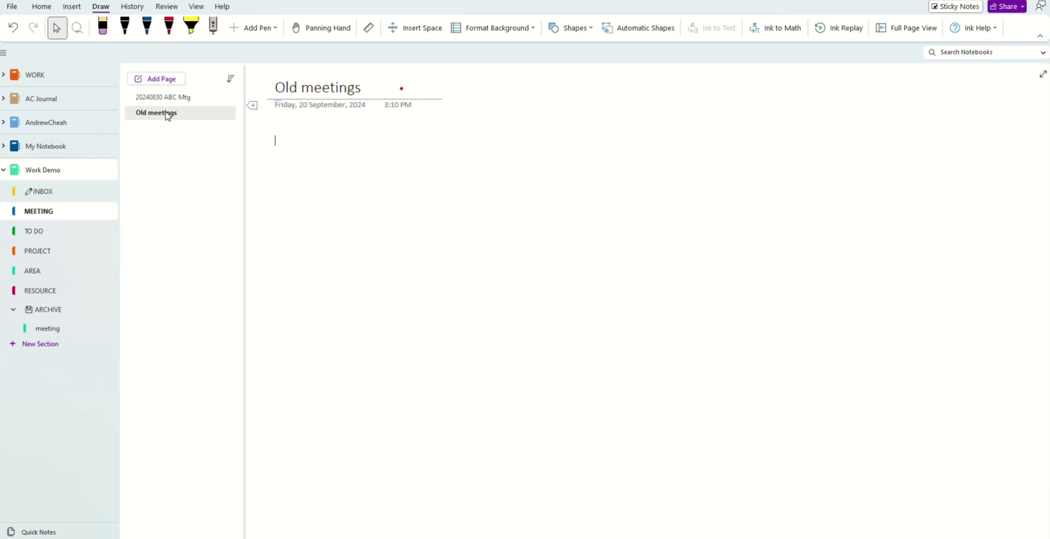
Step: Open the Old meetings page in ARCHIVE's meeting section
click(50, 329)
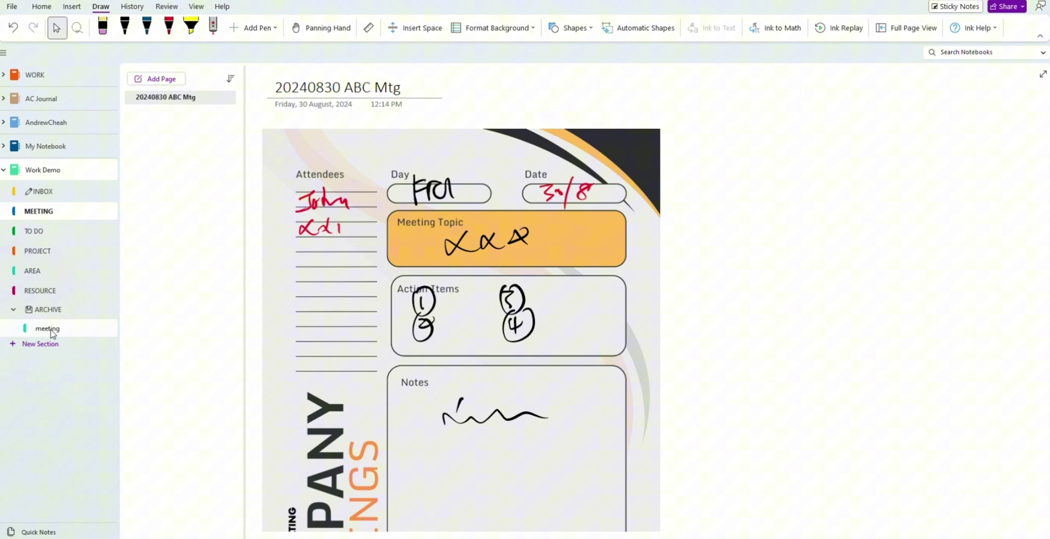
click(52, 330)
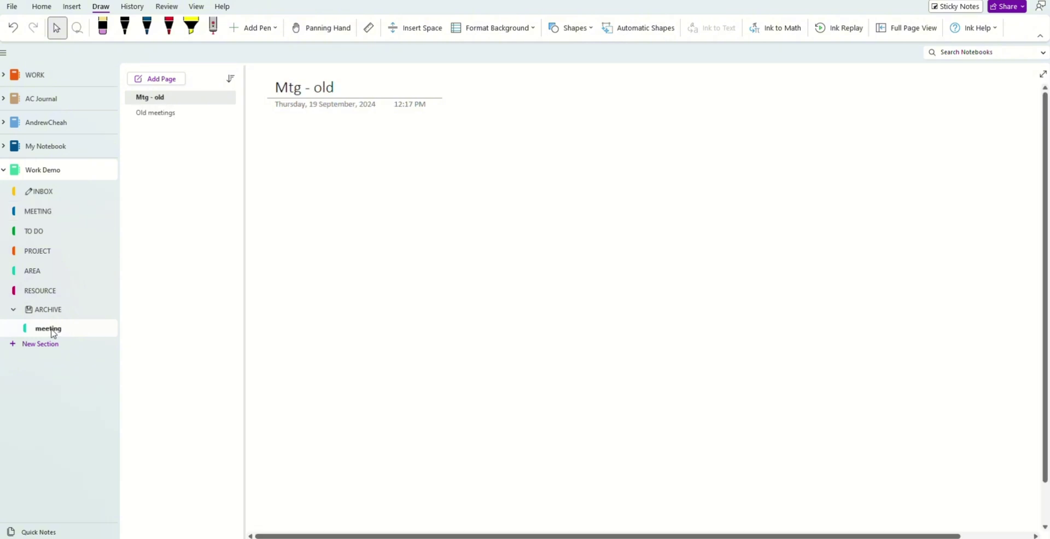
click(166, 114)
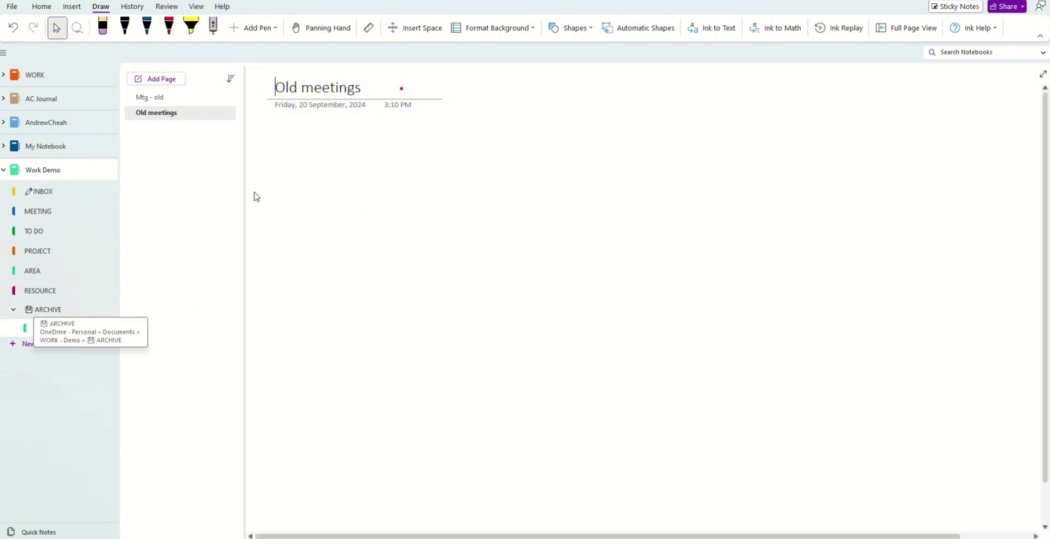
Step: Delete the Old meetings page, then add an ARCHIVE section renamed 'project'
right_click(183, 113)
click(213, 136)
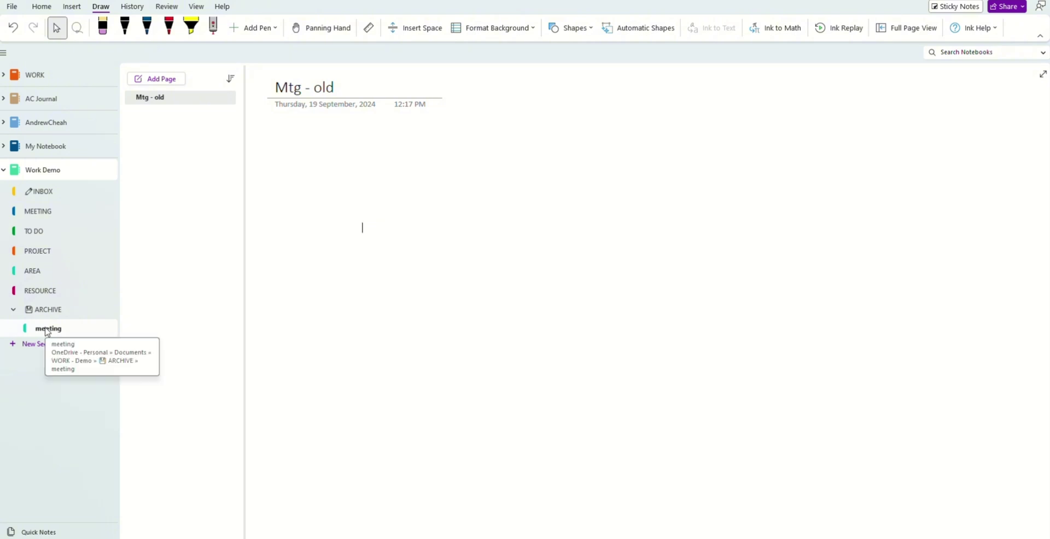
click(33, 344)
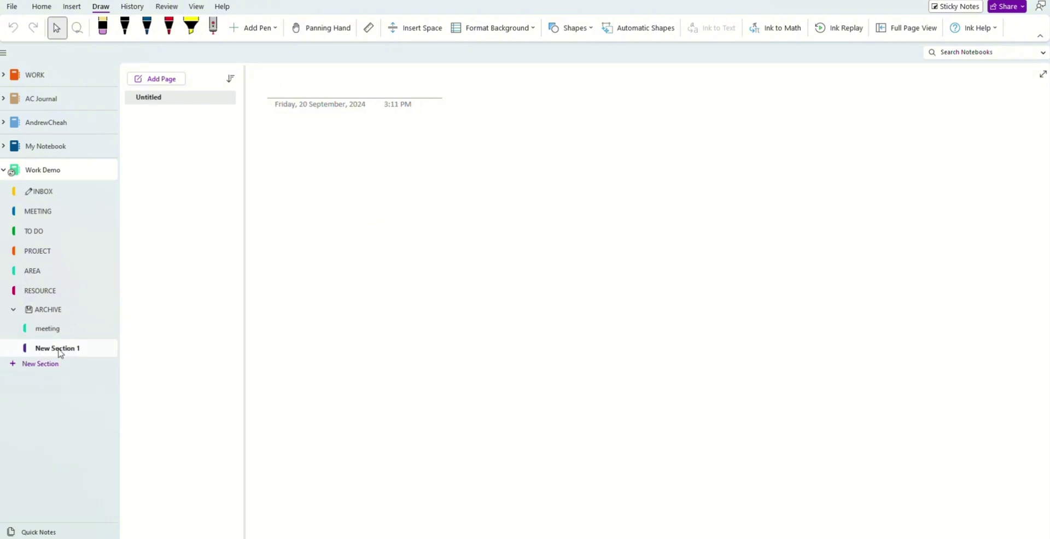
right_click(57, 354)
click(83, 357)
text(project)
key(Return)
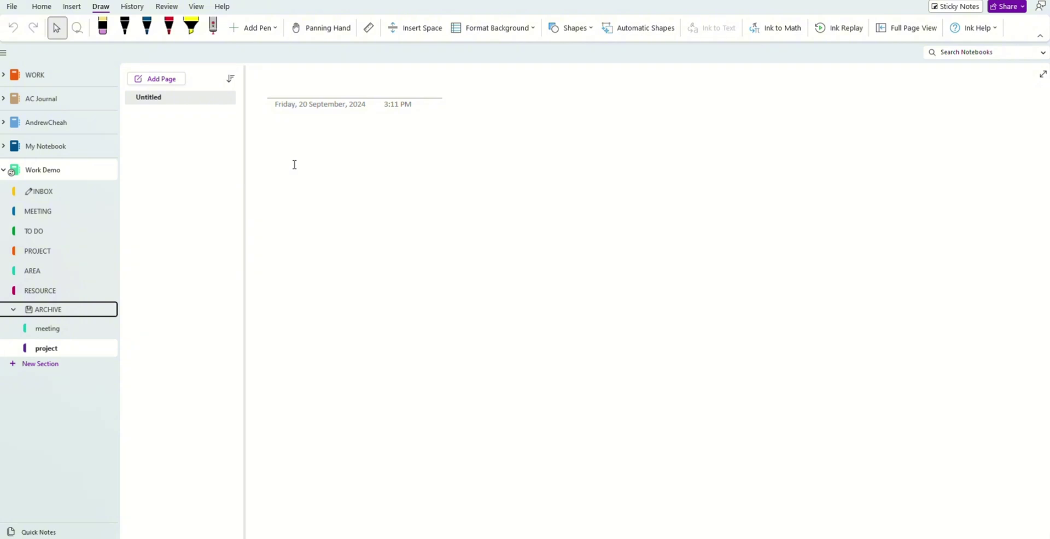
Step: From the Home ribbon's Tags list, use Find Tags to show the Tags Summary pane
click(42, 8)
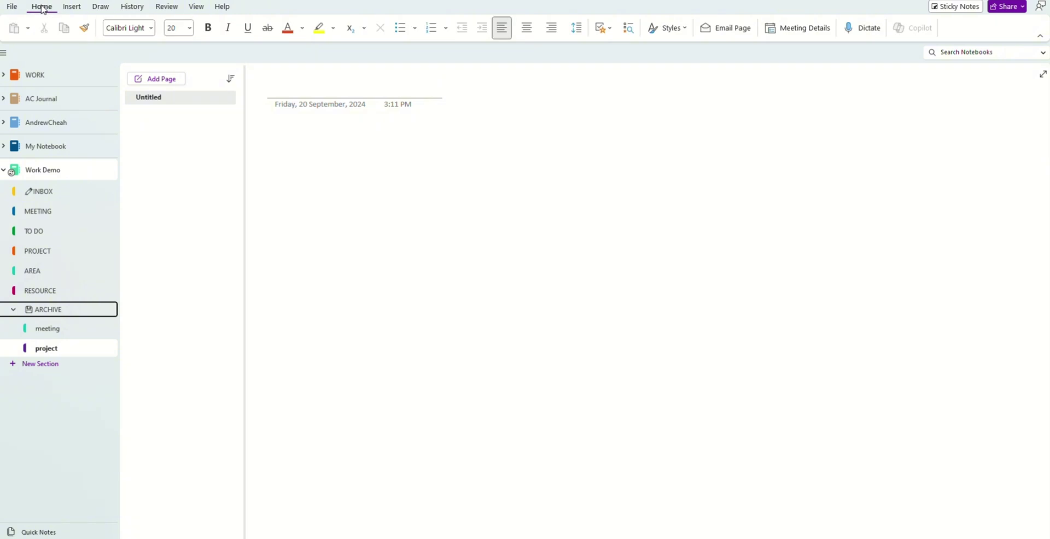
click(72, 7)
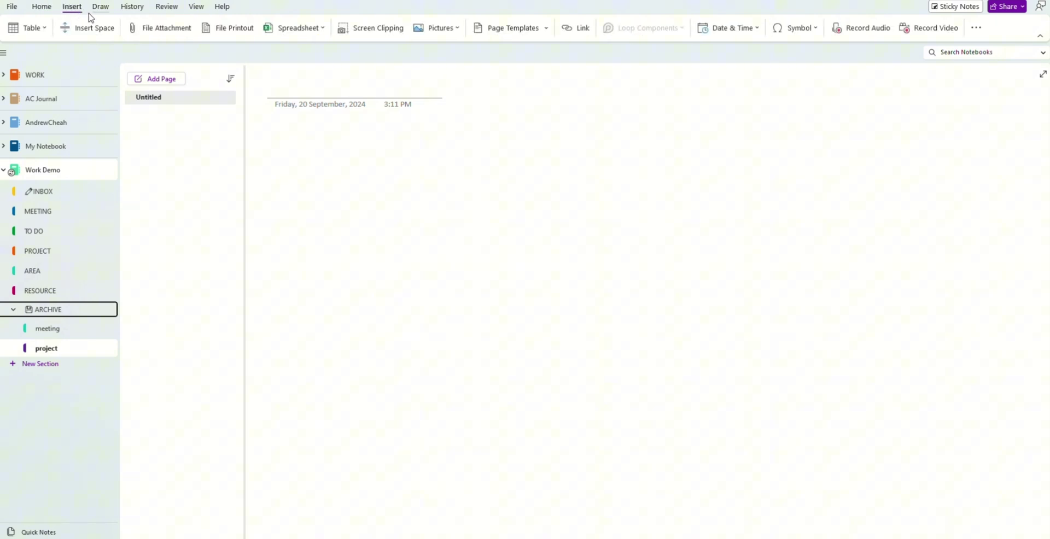
click(42, 7)
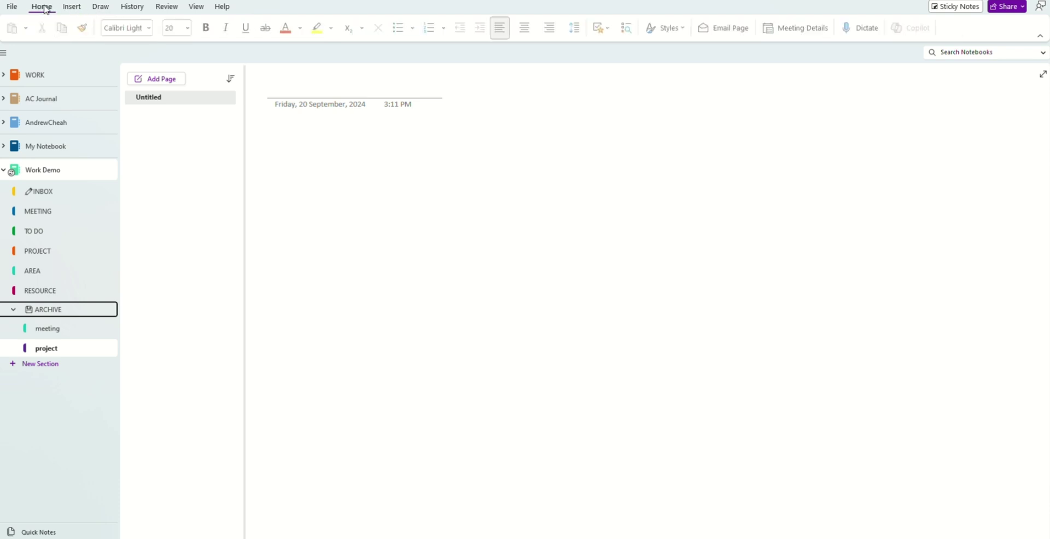
click(611, 29)
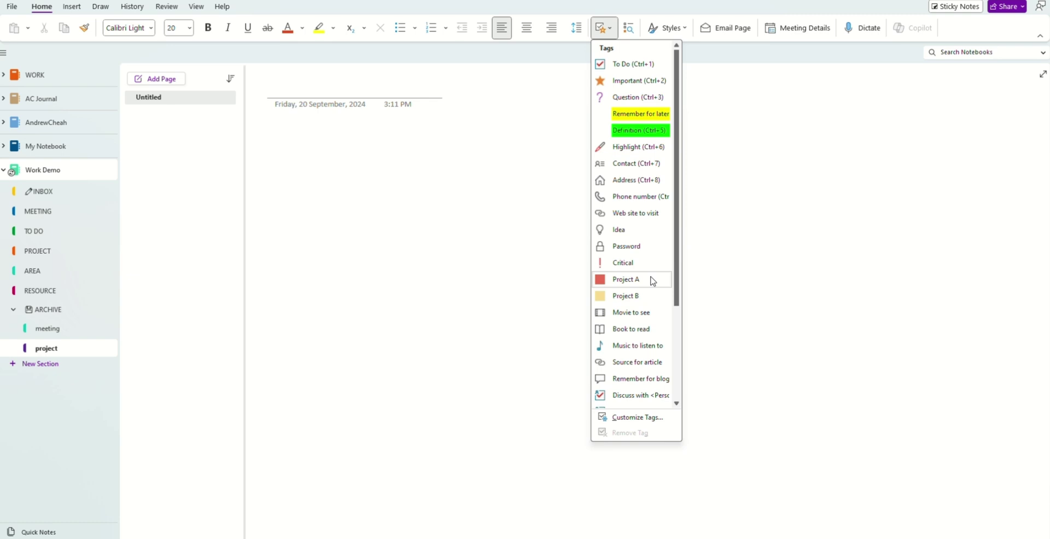
scroll(641, 378, down, 3)
scroll(640, 377, up, 3)
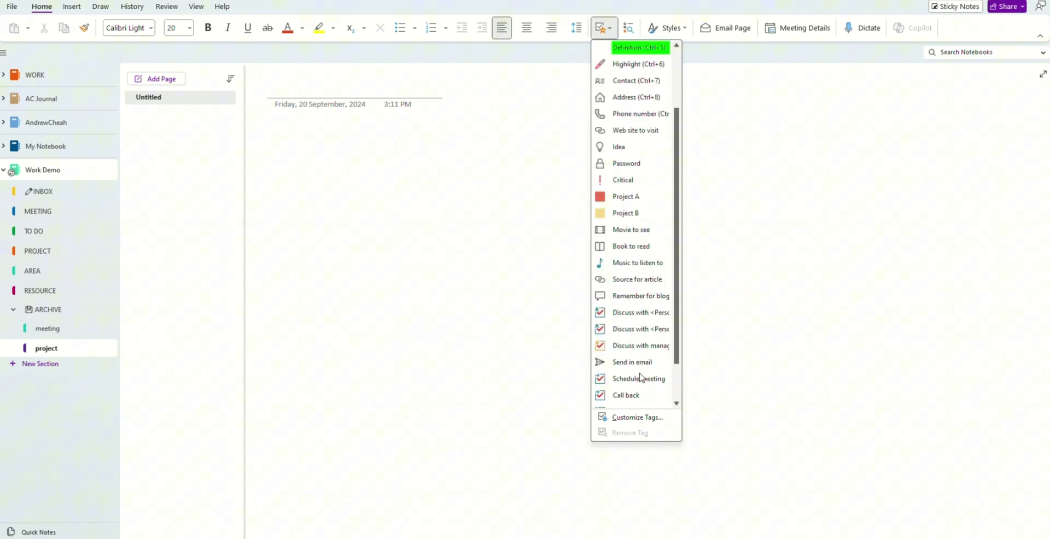
click(629, 33)
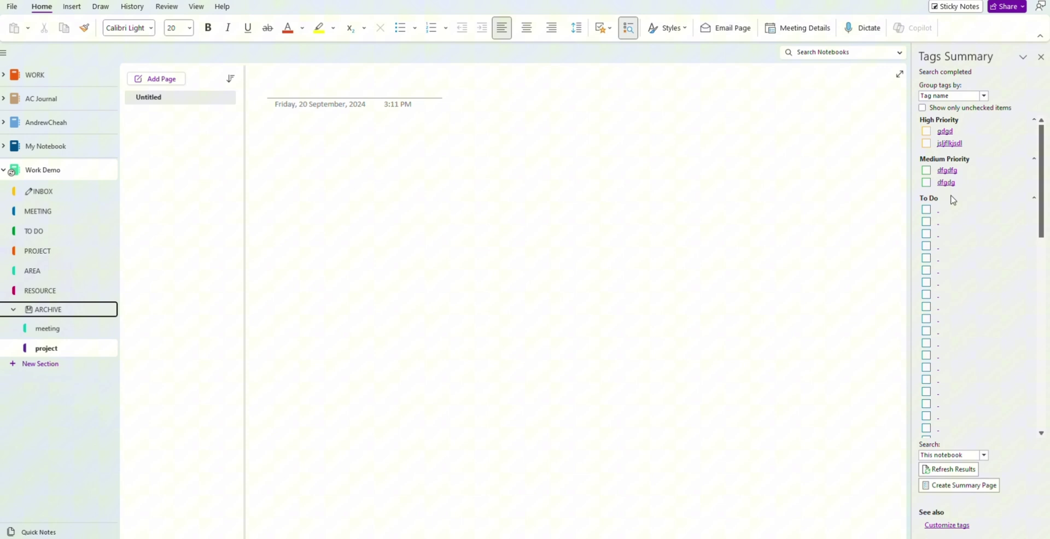
Step: Group the tagged items by Section, then switch grouping back to Tag name
scroll(967, 266, down, 1)
scroll(966, 266, down, 10)
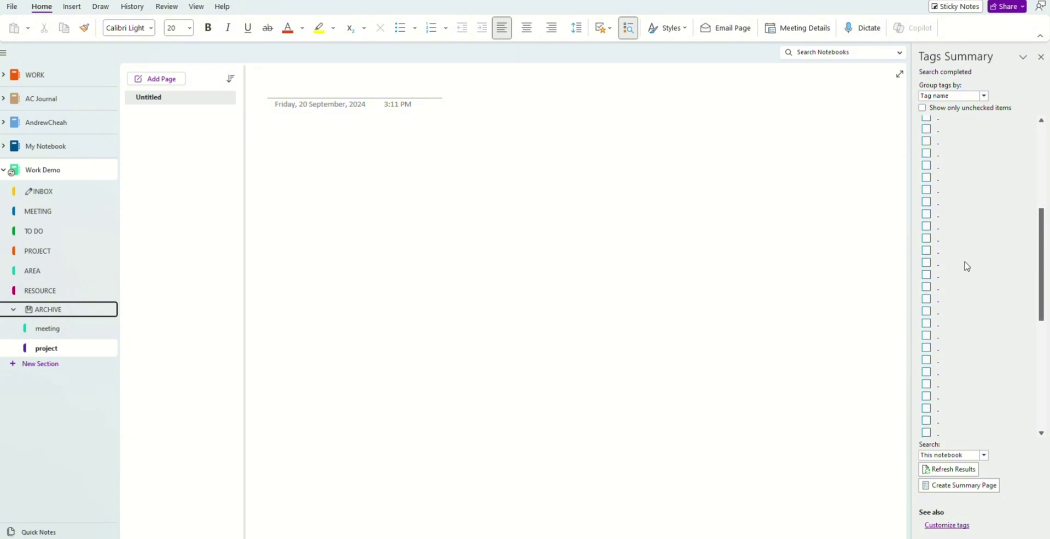
scroll(965, 262, up, 12)
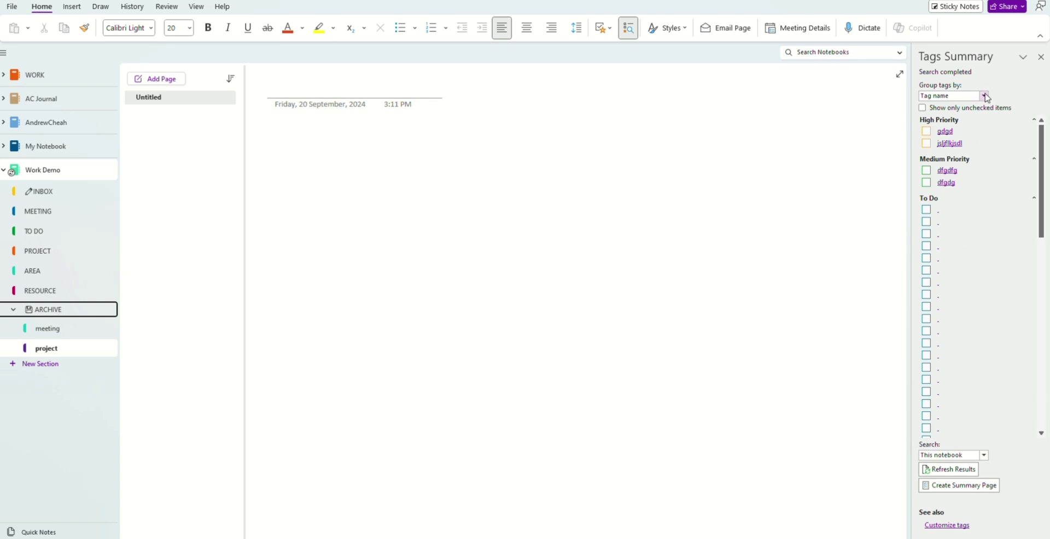
click(985, 97)
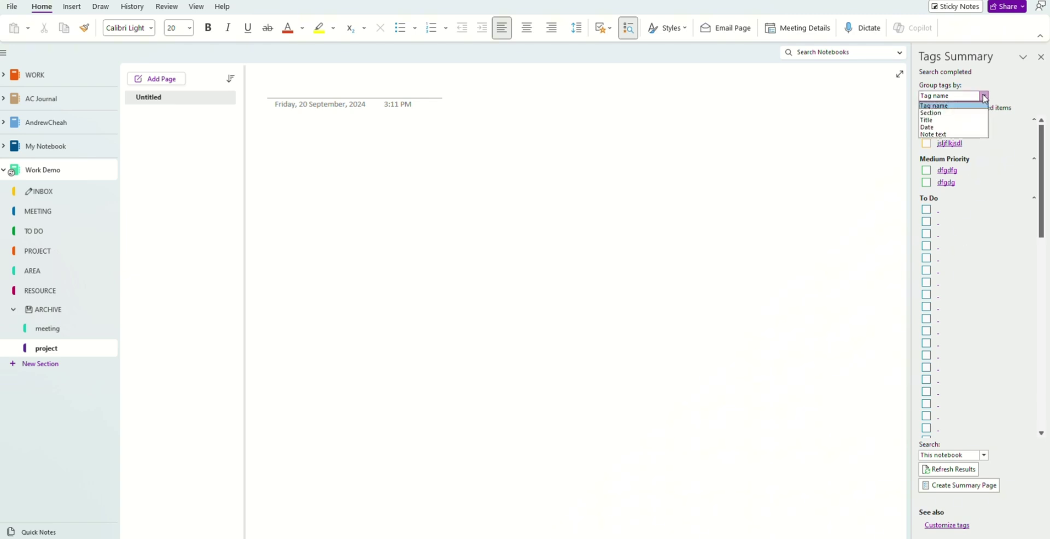
click(951, 113)
click(983, 96)
click(956, 108)
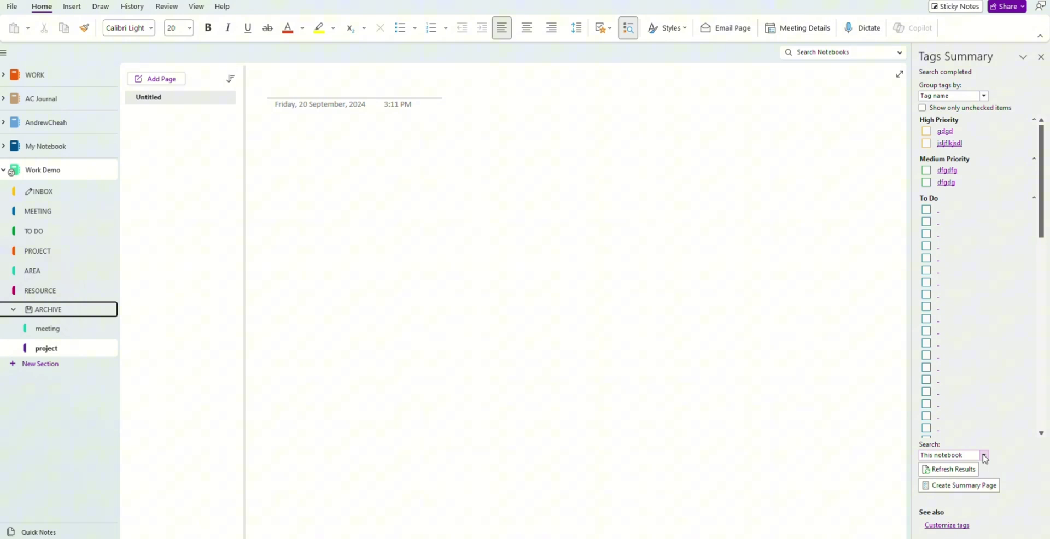
Step: Keep the search scope as This notebook and close the Tags Summary pane
click(983, 456)
click(984, 456)
click(985, 458)
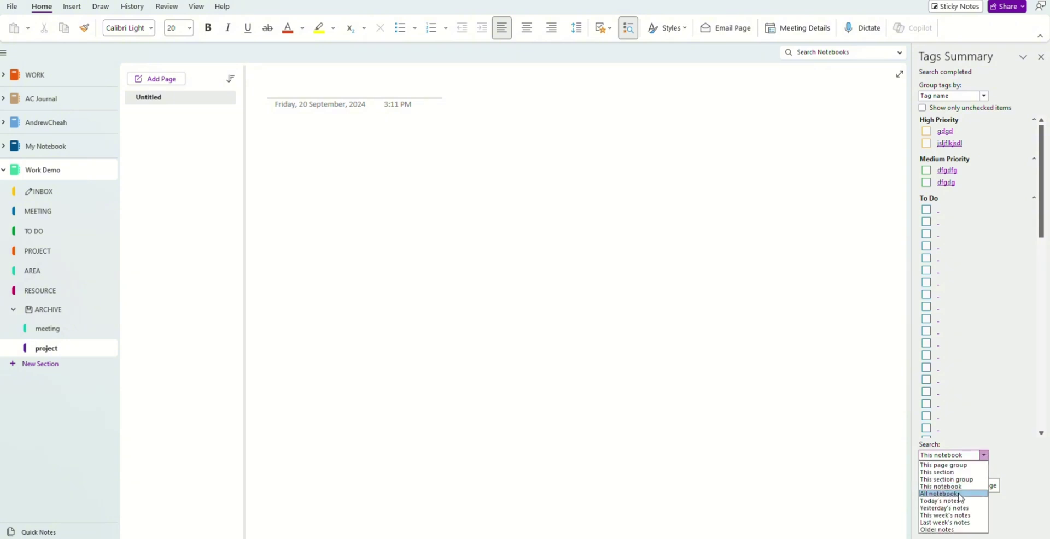
click(984, 457)
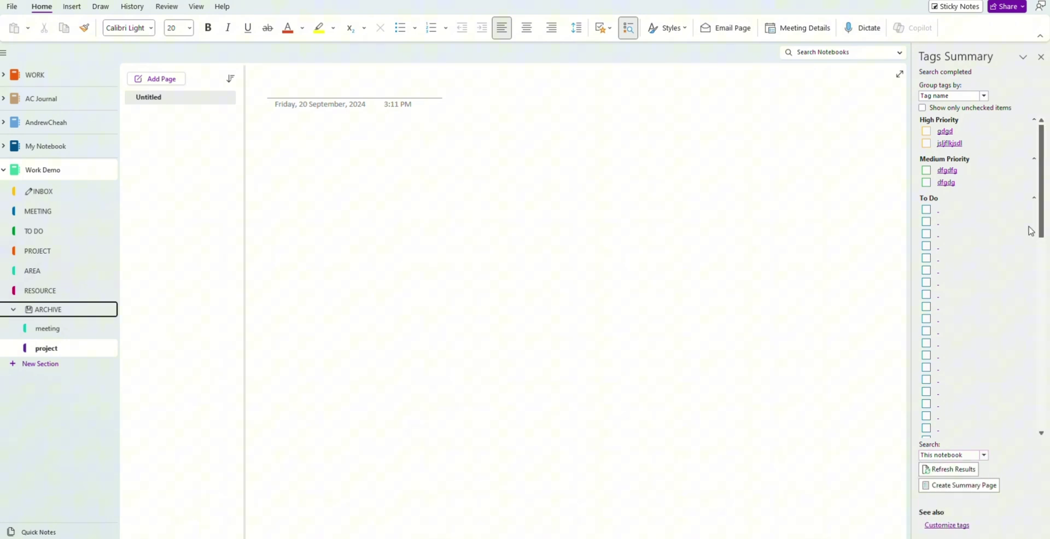
drag(1042, 225, 1042, 125)
click(1041, 57)
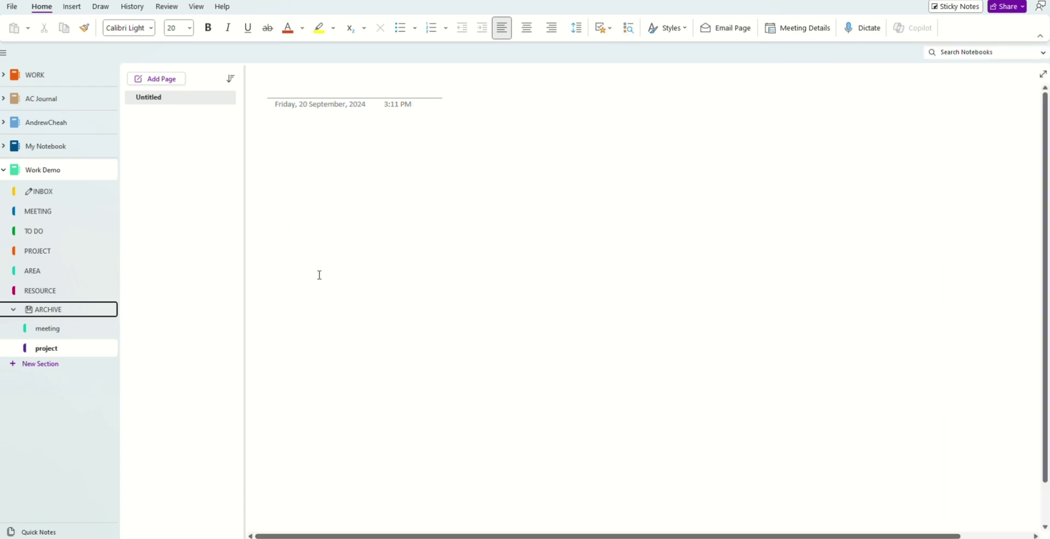